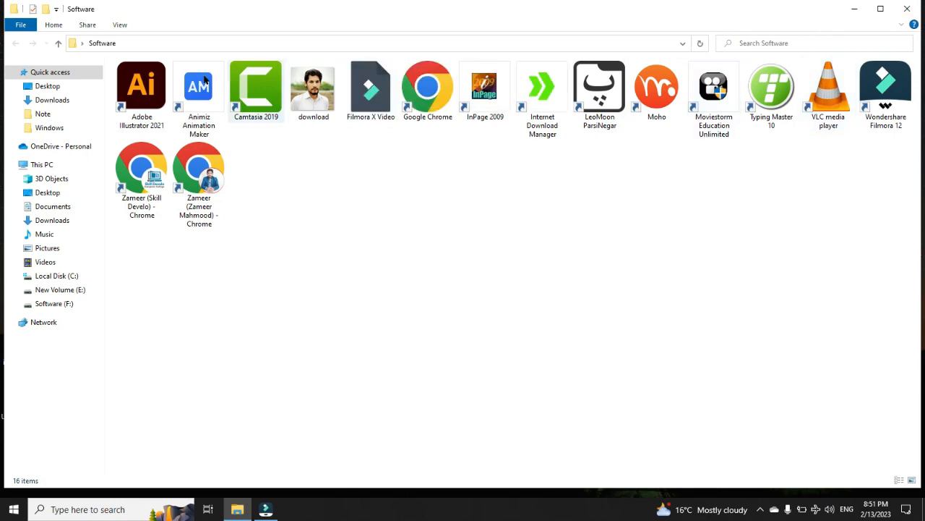
# Step: Close the Software folder, switch to Filmora and import the desktop image whose name starts with "Compete Photoshop" into the project media
pyautogui.click(908, 8)
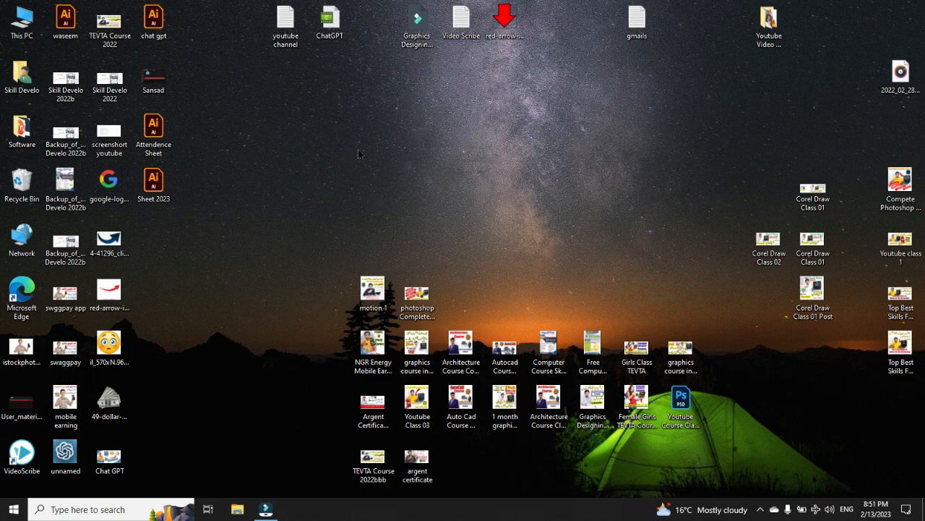
pyautogui.click(267, 509)
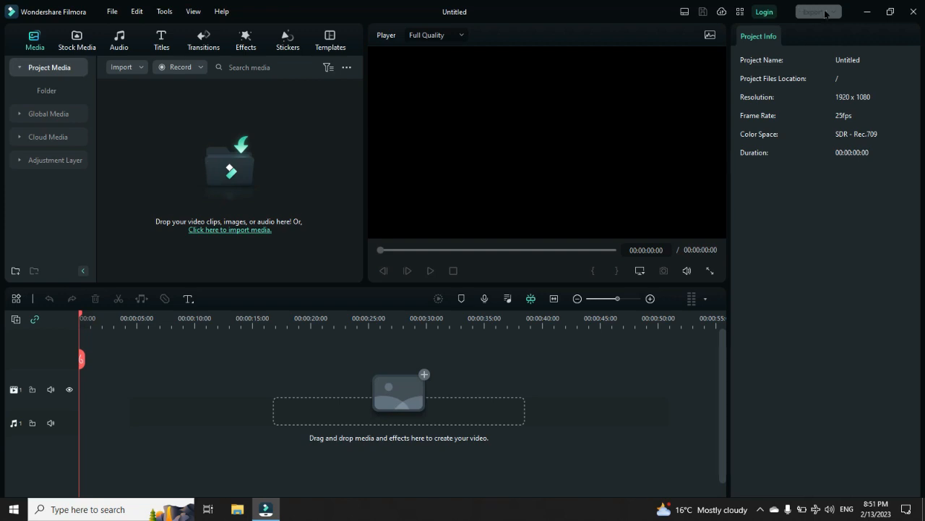
pyautogui.click(868, 12)
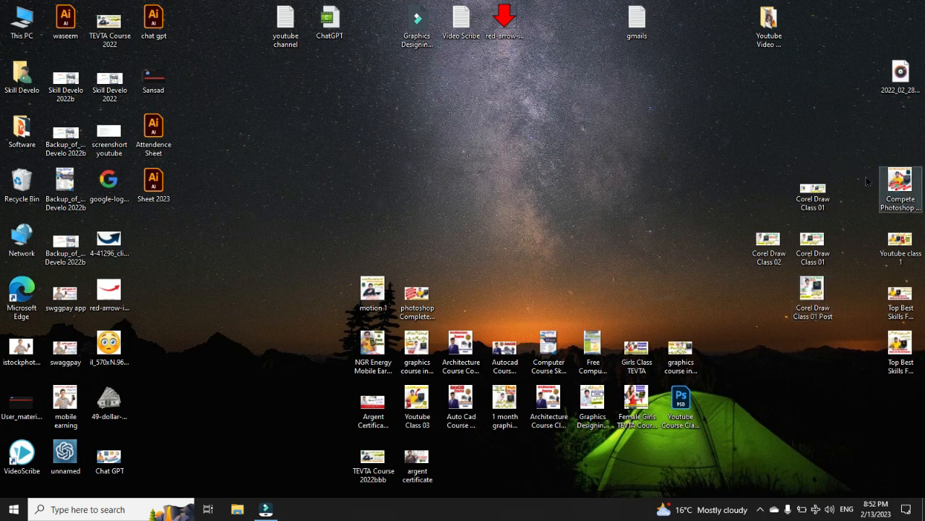
pyautogui.moveTo(895, 189); pyautogui.dragTo(279, 438)
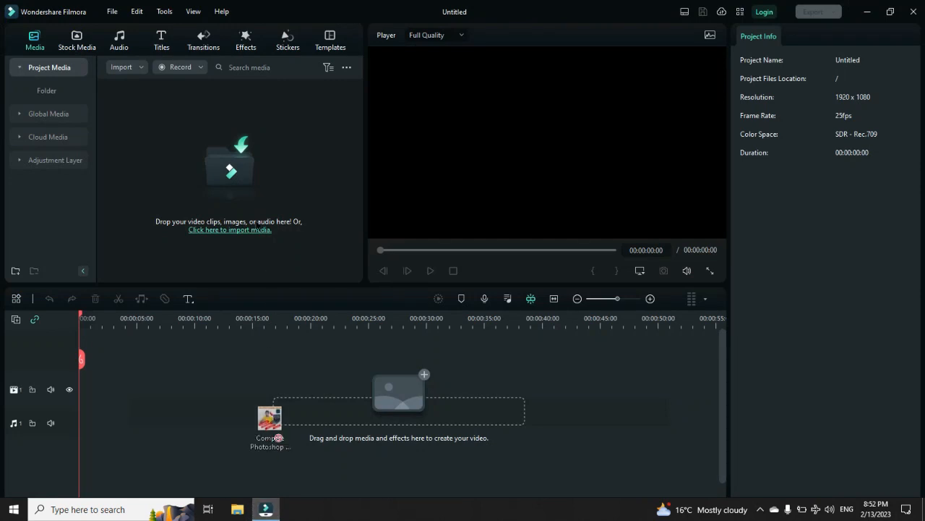
pyautogui.moveTo(227, 146); pyautogui.dragTo(232, 154)
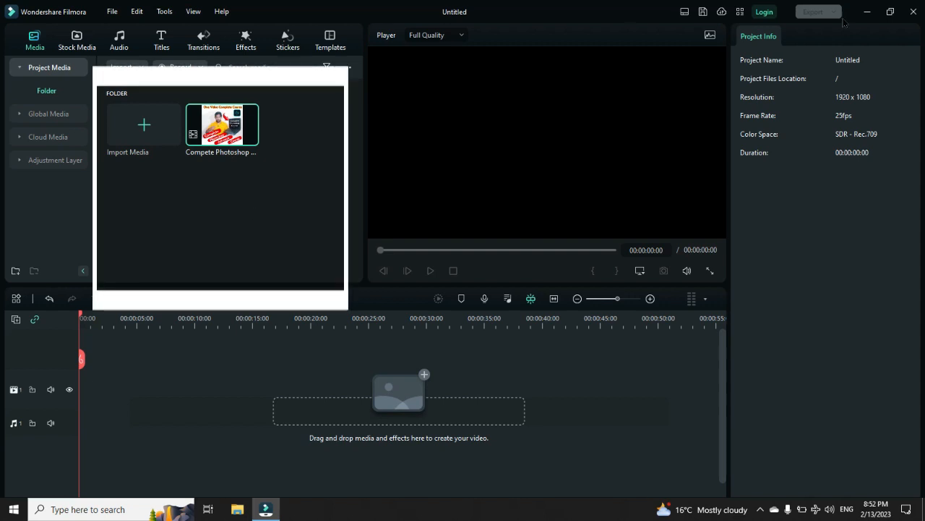
# Step: Import the image "1 month graphics course" from the Desktop folder into the project media
pyautogui.click(867, 11)
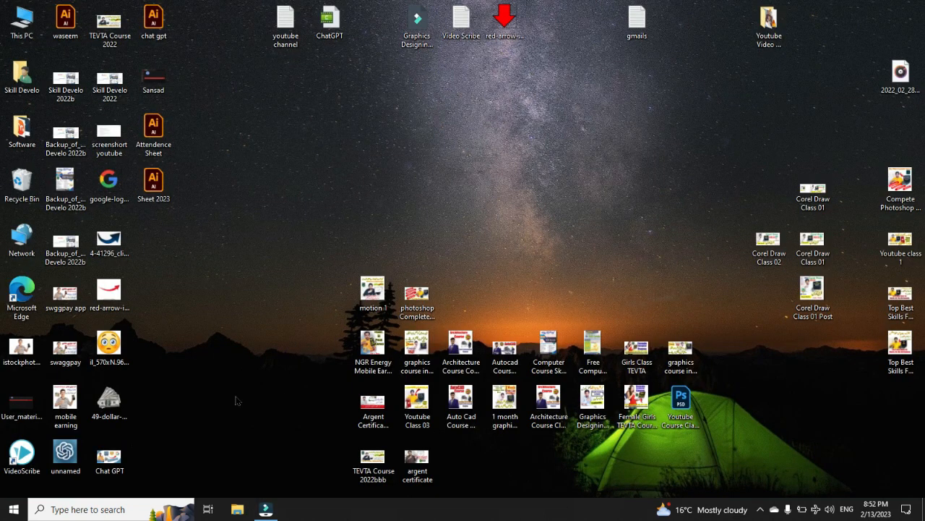
pyautogui.click(265, 509)
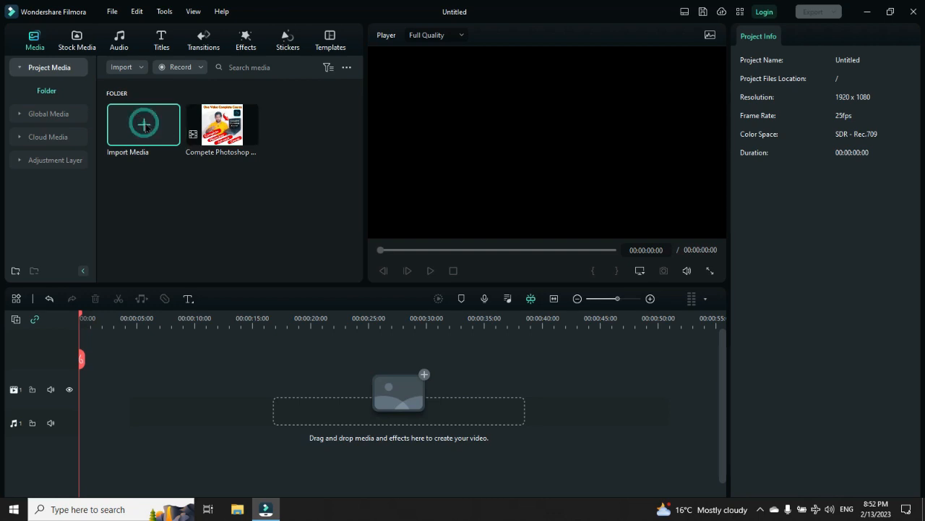
pyautogui.click(149, 128)
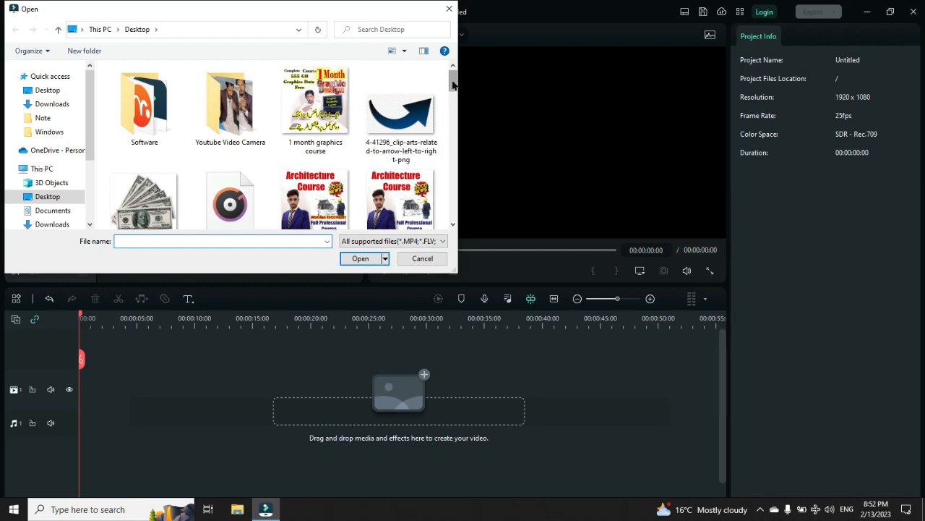
pyautogui.moveTo(454, 82); pyautogui.dragTo(453, 84)
pyautogui.click(313, 95)
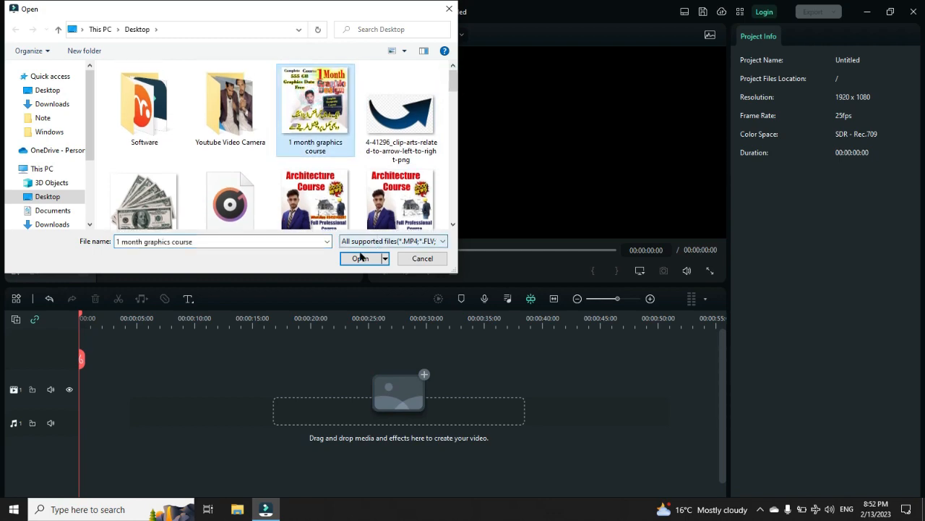
pyautogui.click(358, 257)
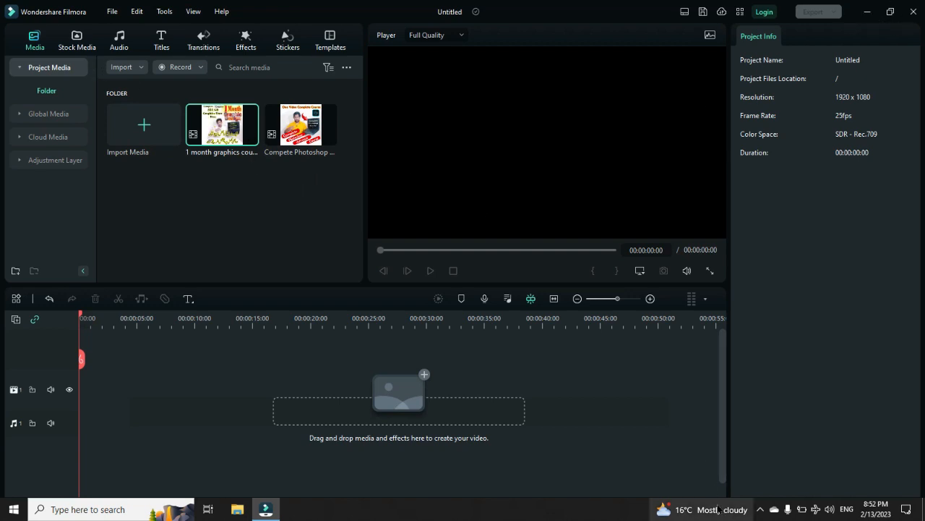
# Step: Turn off the computer's airplane mode so that Wi-Fi is switched on
pyautogui.click(815, 509)
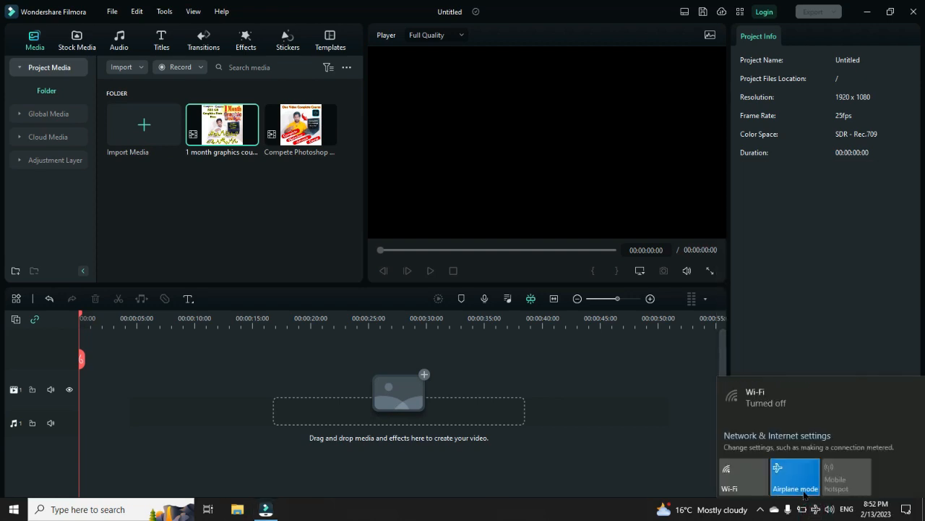
pyautogui.click(797, 483)
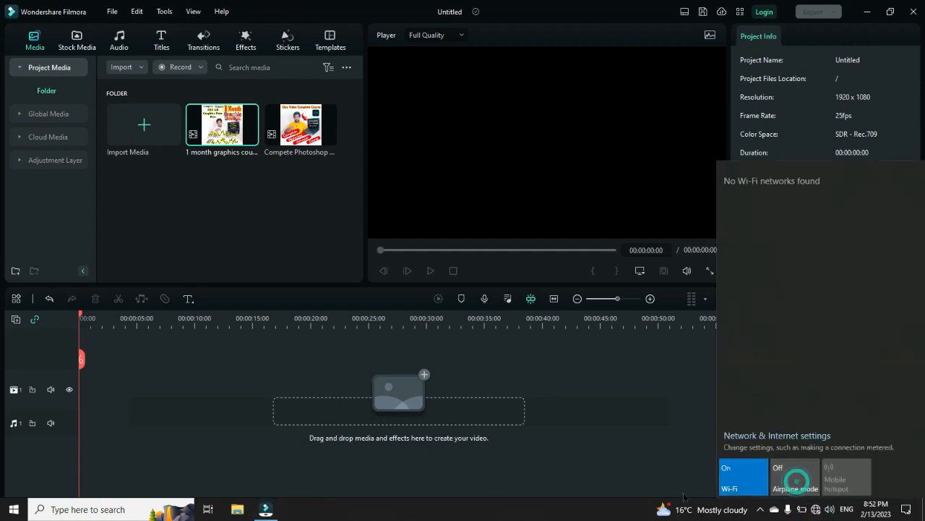
pyautogui.click(229, 194)
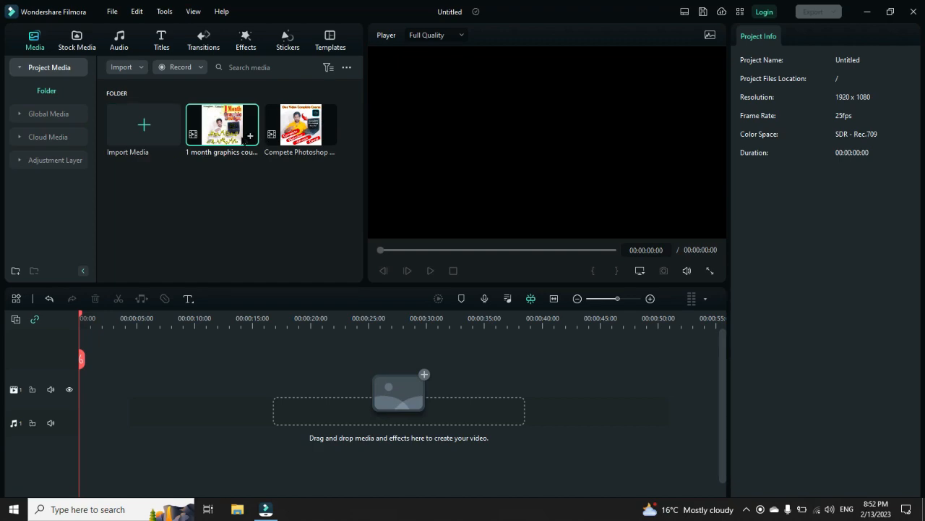
# Step: Import the video "Airplane Taking Off from a Runway" from the Free Copy Right Video folder on drive E: into Filmora's project media
pyautogui.click(867, 11)
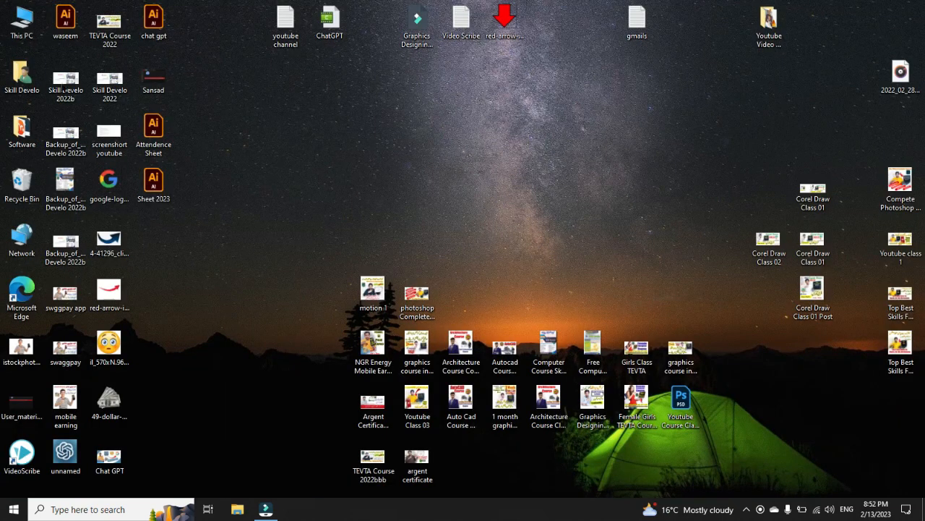
pyautogui.doubleClick(22, 22)
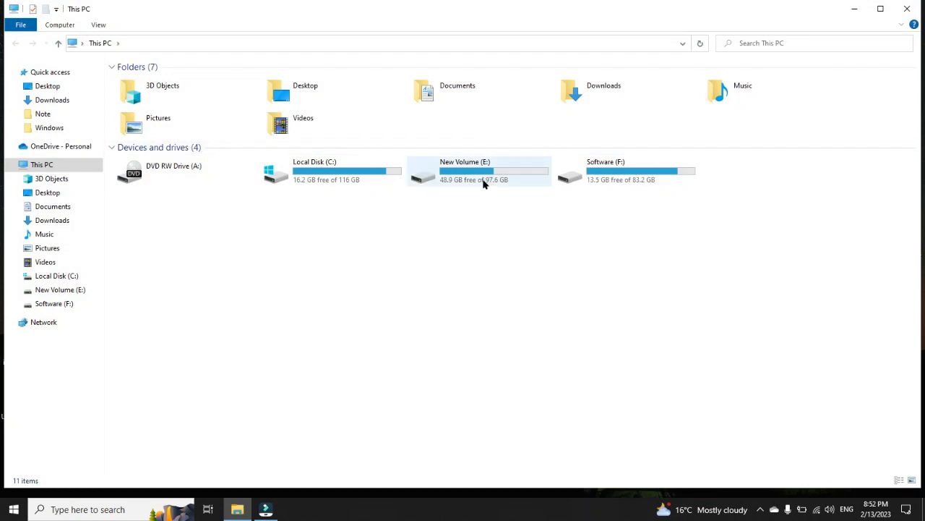
pyautogui.doubleClick(484, 174)
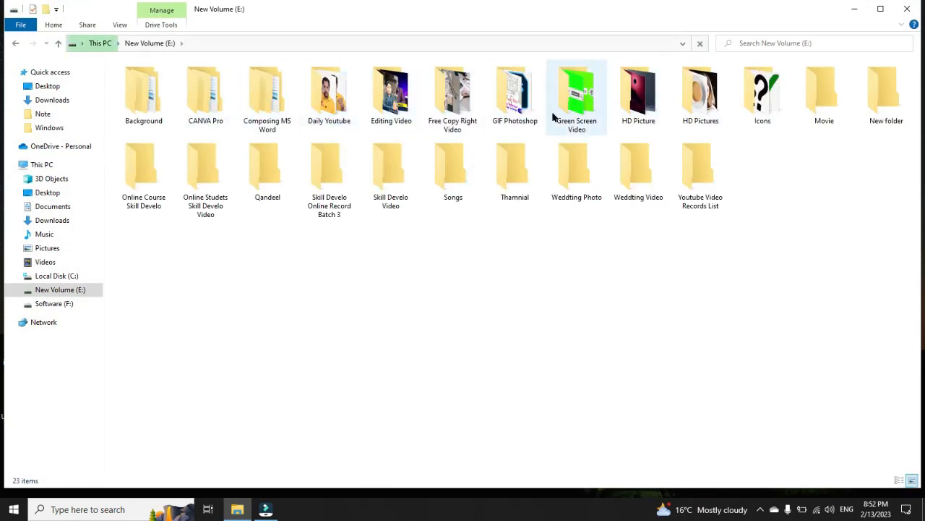
pyautogui.doubleClick(453, 94)
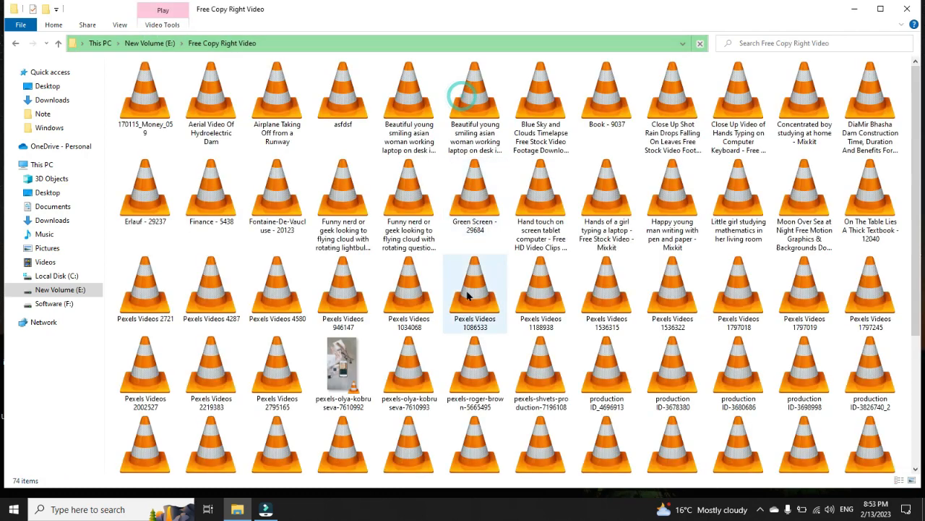
pyautogui.moveTo(277, 101); pyautogui.dragTo(266, 409)
pyautogui.moveTo(267, 209); pyautogui.dragTo(266, 209)
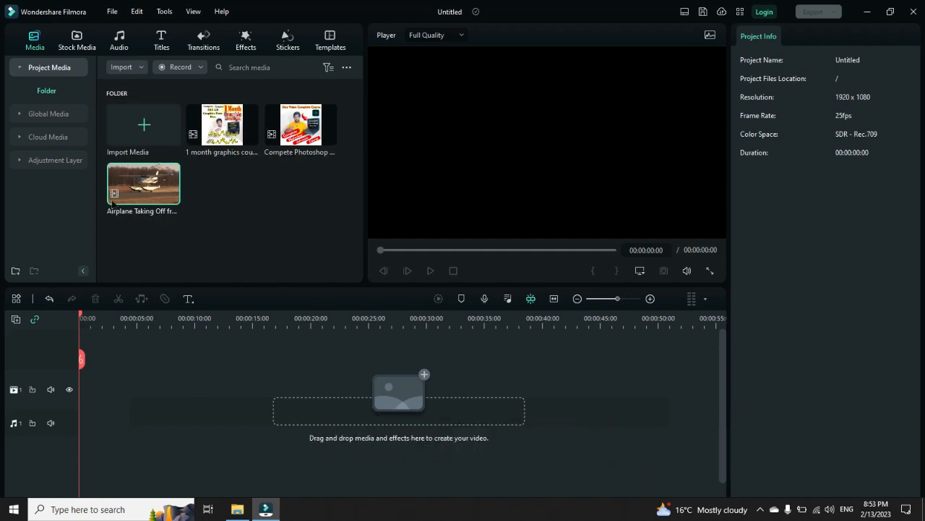
# Step: Browse the stock media offered by Pexels, both videos and photos, and the GIFs offered by Giphy
pyautogui.click(81, 43)
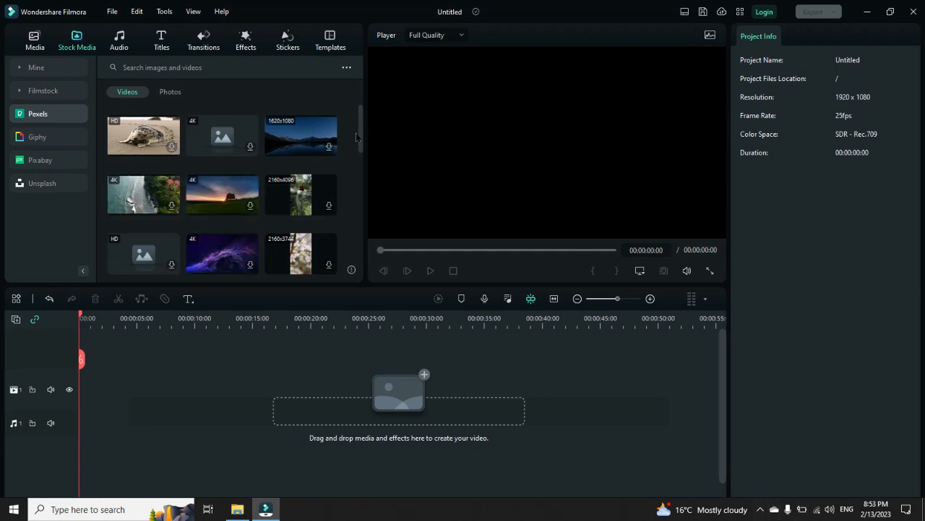
pyautogui.moveTo(356, 137); pyautogui.dragTo(362, 119)
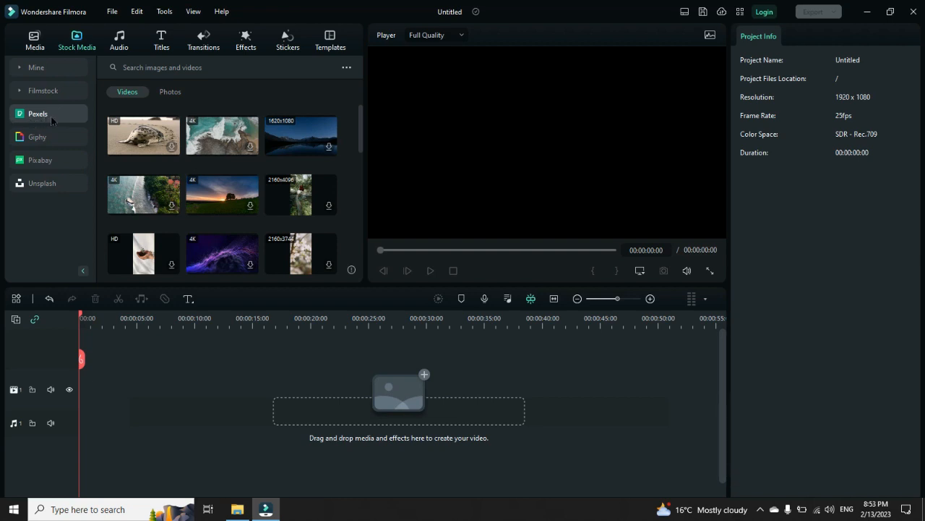
pyautogui.moveTo(359, 132); pyautogui.dragTo(343, 97)
pyautogui.click(167, 92)
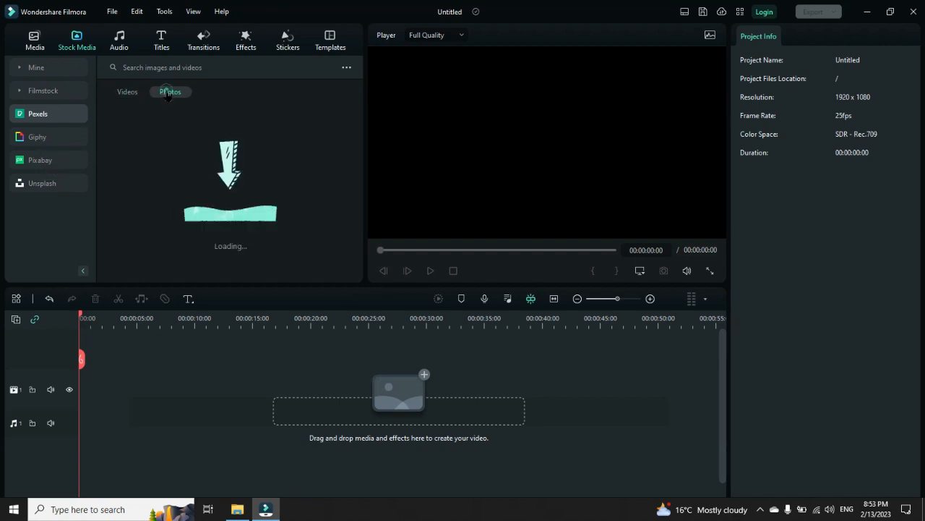
pyautogui.click(127, 91)
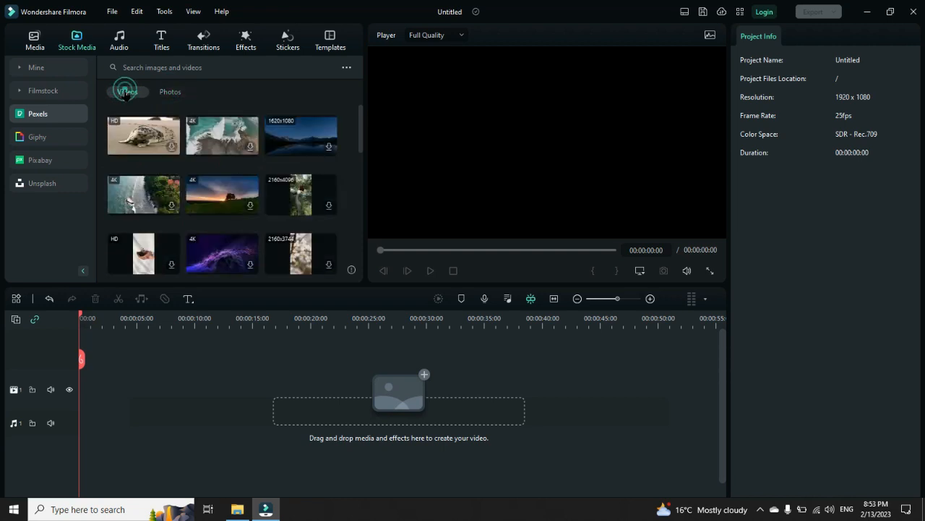
pyautogui.click(165, 92)
pyautogui.click(51, 136)
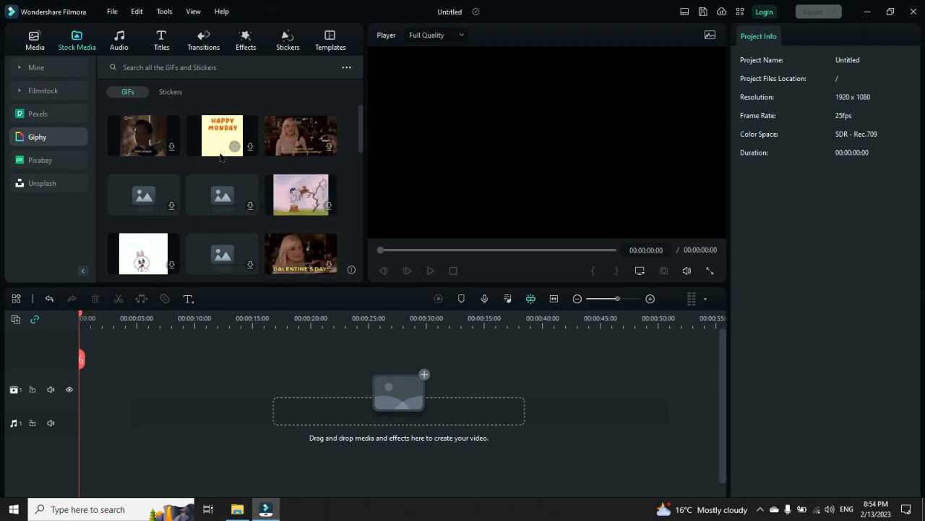
# Step: Download the black noodle bowl photo from the Pixabay stock photos and place it at the start of the first video track
pyautogui.click(44, 161)
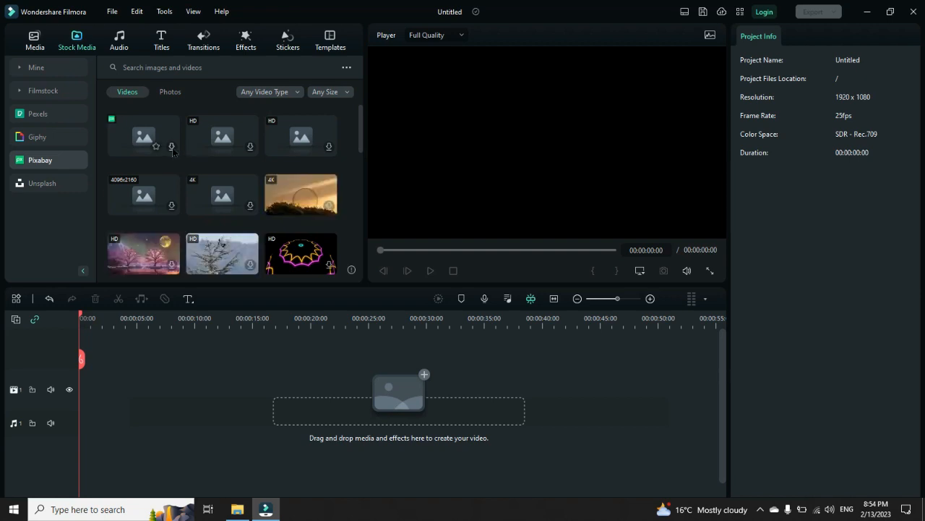
pyautogui.click(165, 92)
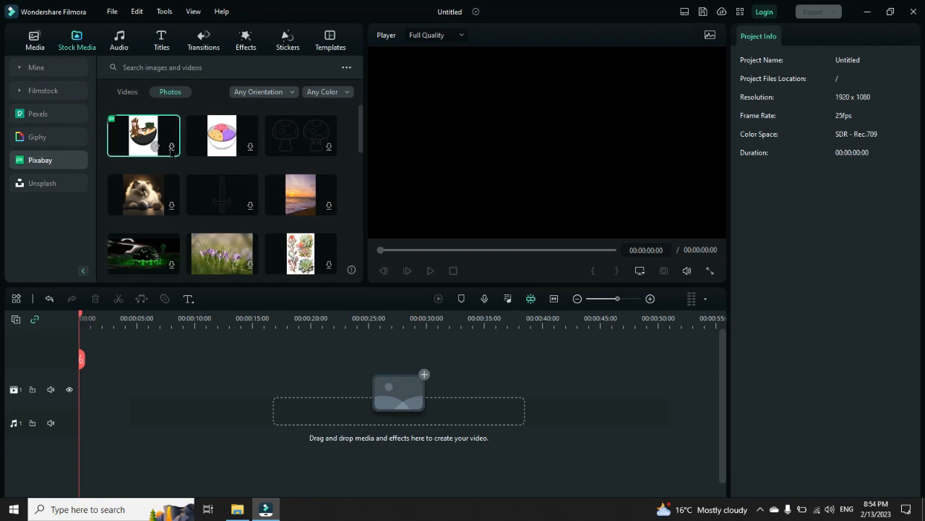
pyautogui.click(172, 146)
pyautogui.click(564, 268)
pyautogui.moveTo(148, 145); pyautogui.dragTo(219, 422)
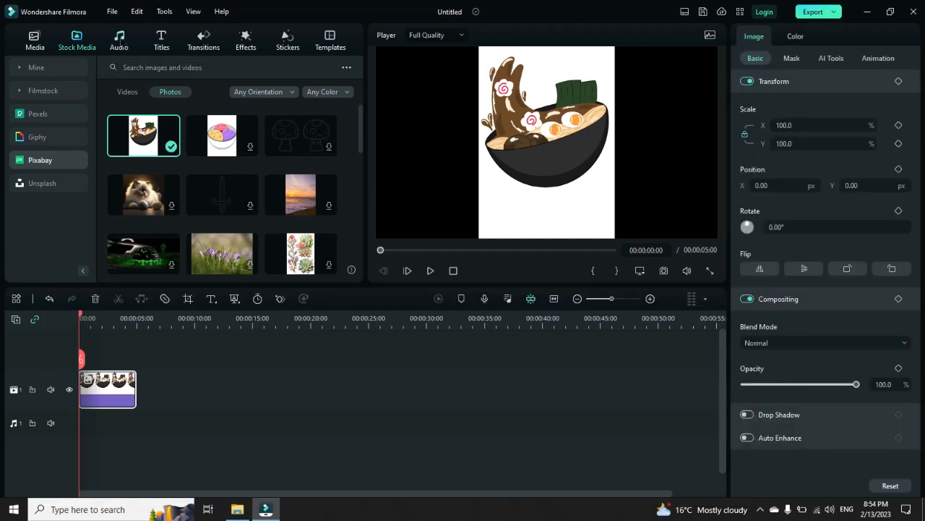
# Step: Look through the Audio, Titles, Transitions, Effects and Stickers libraries
pyautogui.click(121, 43)
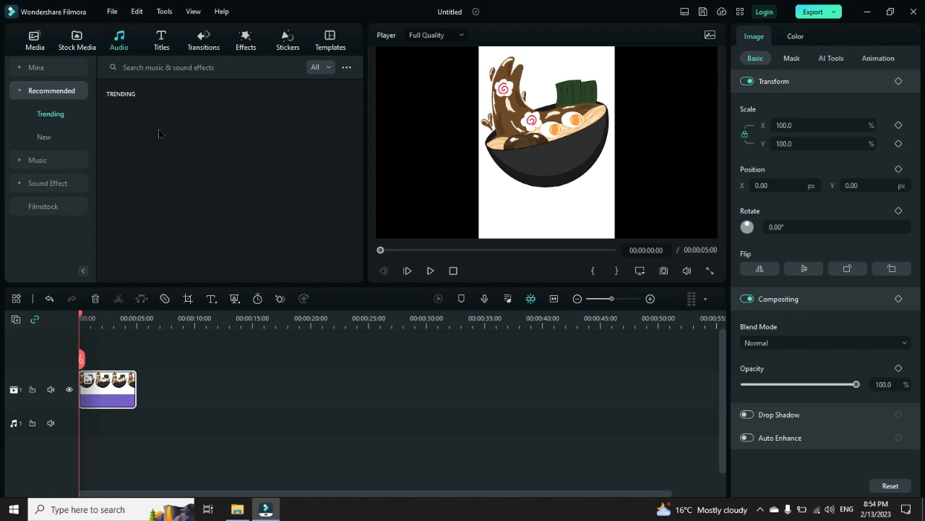
pyautogui.click(165, 43)
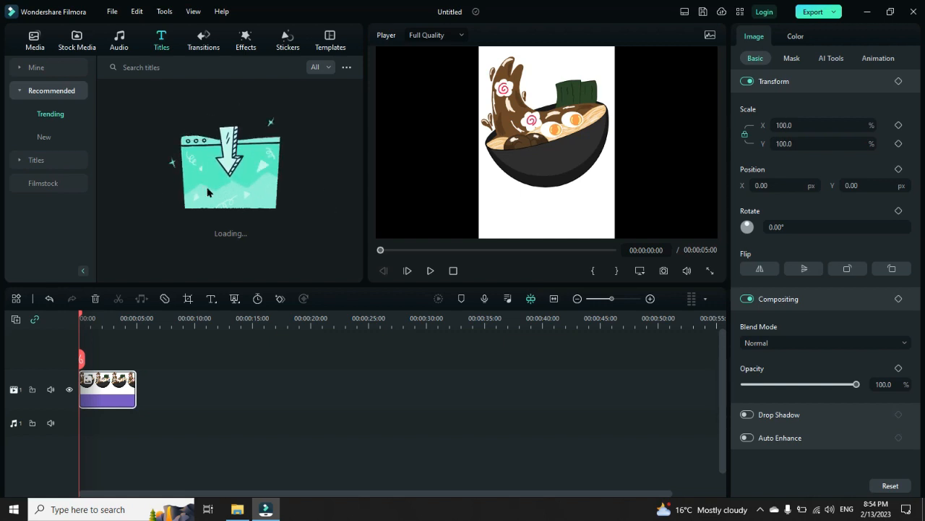
pyautogui.click(203, 37)
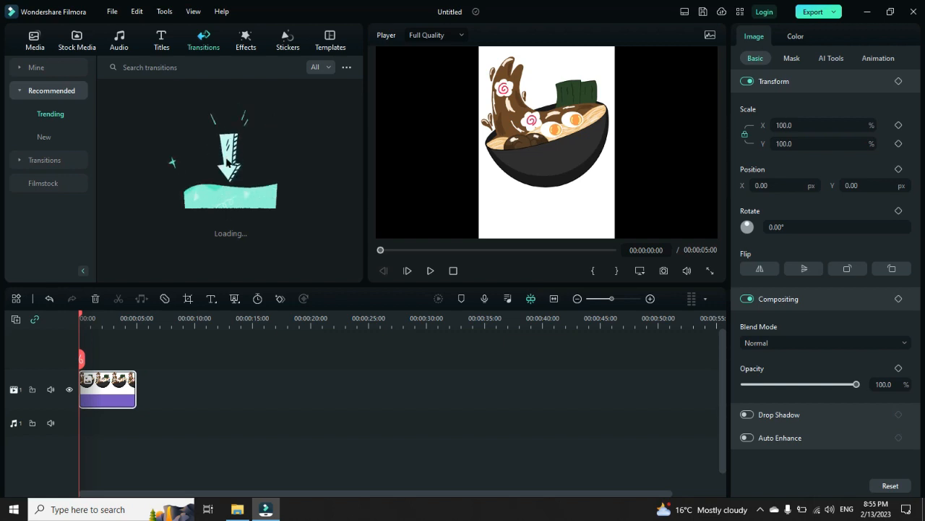
pyautogui.click(247, 46)
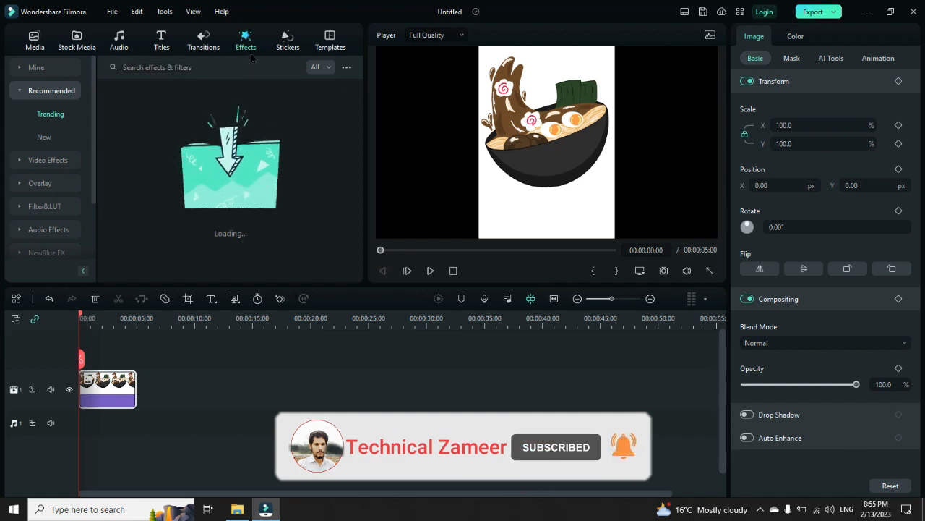
pyautogui.click(288, 41)
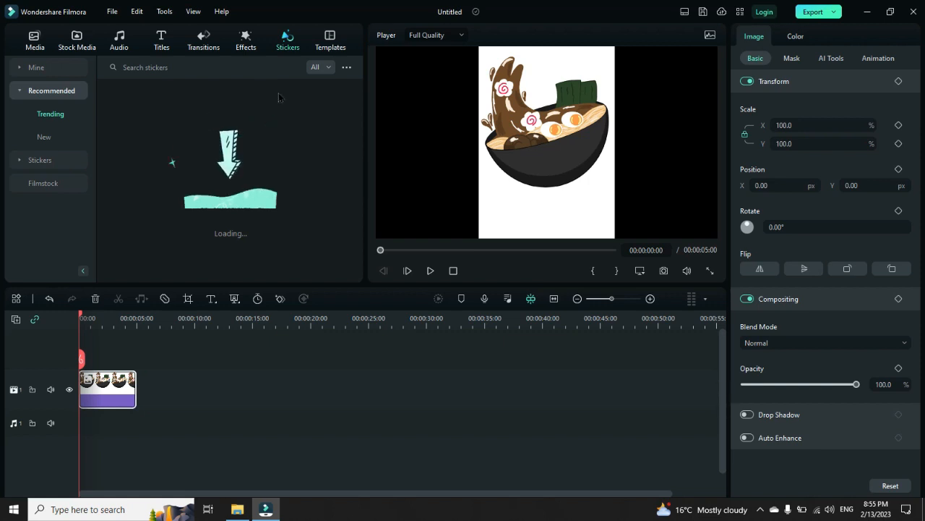
# Step: Add the trending title Subtitle 3 on a new video track above the noodle bowl clip, starting at about 12 seconds
pyautogui.click(165, 40)
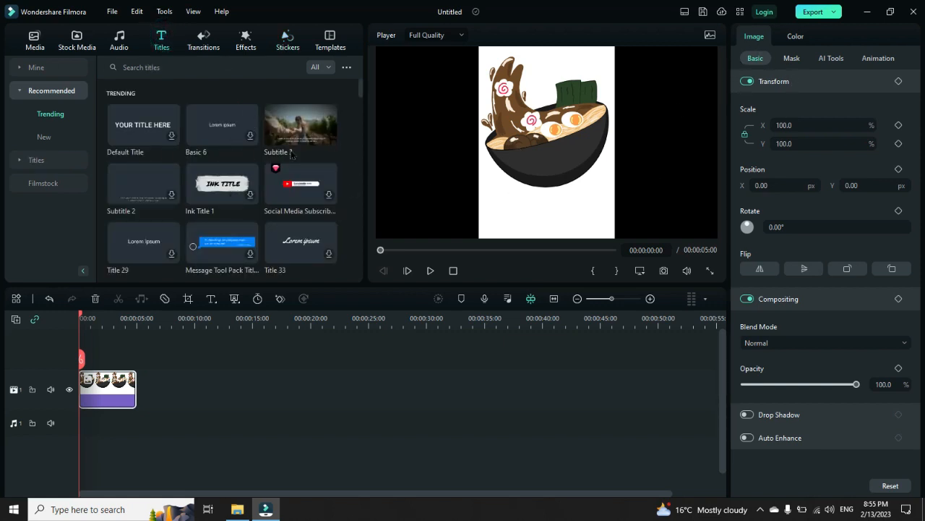
pyautogui.moveTo(315, 137)
pyautogui.moveTo(360, 91)
pyautogui.mouseDown()
pyautogui.moveTo(363, 128)
pyautogui.moveTo(361, 88)
pyautogui.mouseUp()
pyautogui.click(293, 133)
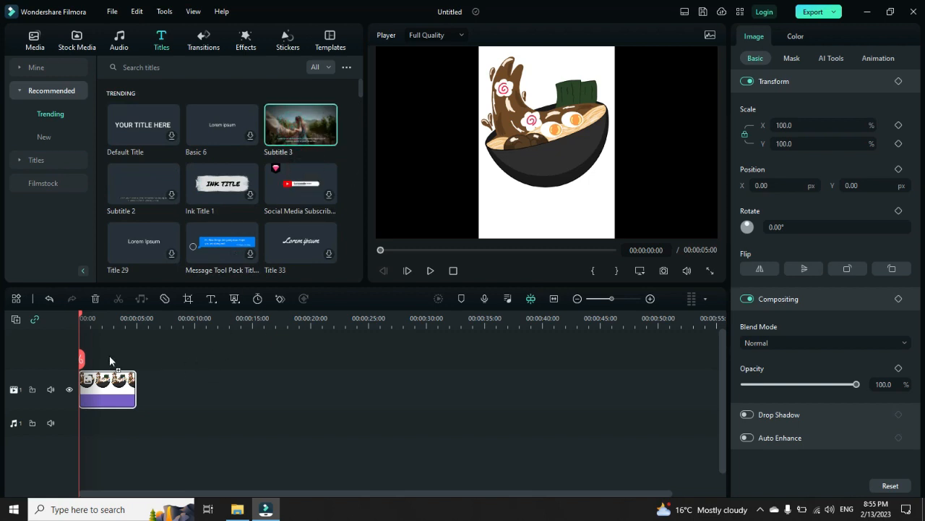
pyautogui.moveTo(109, 362); pyautogui.dragTo(105, 362)
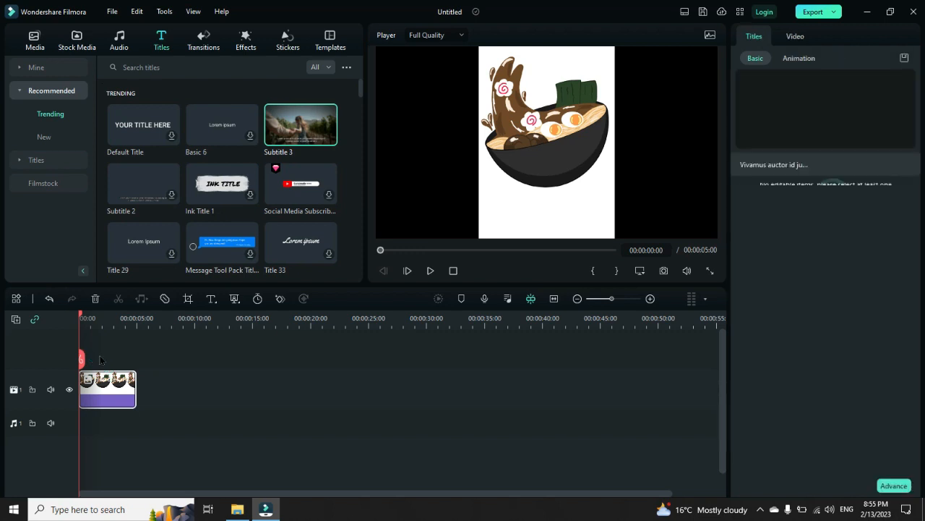
pyautogui.click(166, 371)
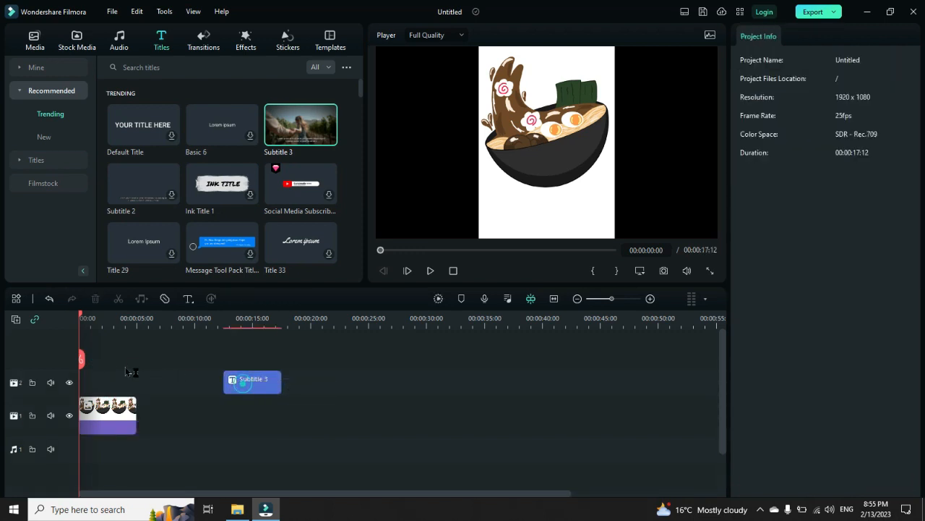
# Step: Move the Subtitle 3 title to the start of its track so it sits directly above the noodle bowl clip
pyautogui.click(105, 380)
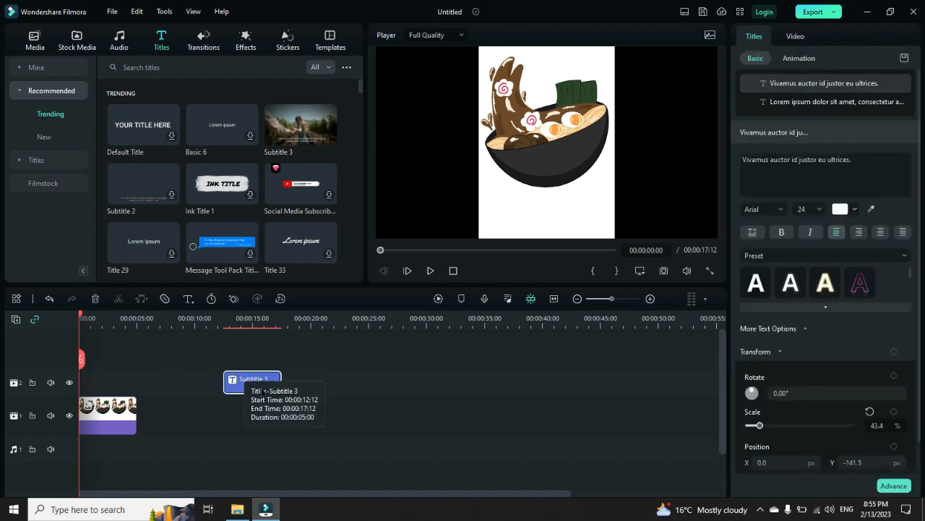
pyautogui.moveTo(260, 389); pyautogui.dragTo(108, 384)
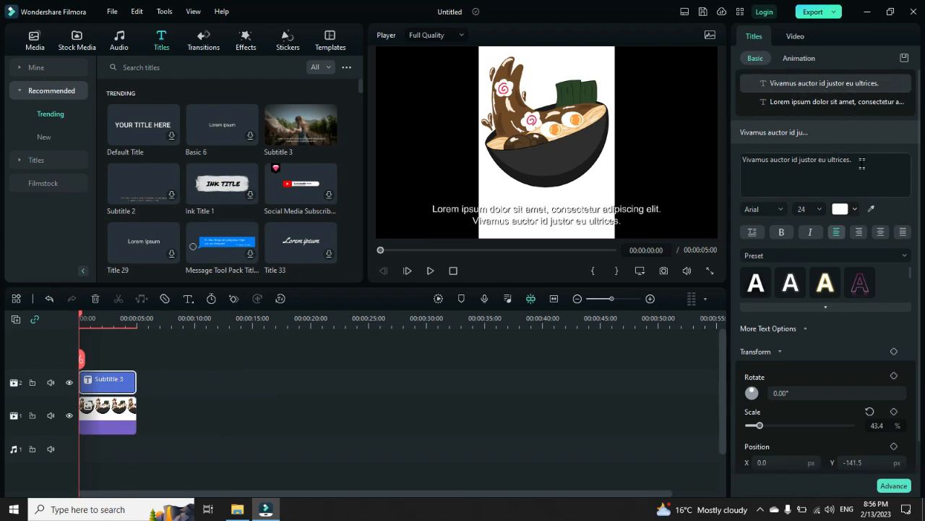
# Step: Look over the title's text and animation presets and select each of its two lines in the preview at 00:00:01:15
pyautogui.click(862, 163)
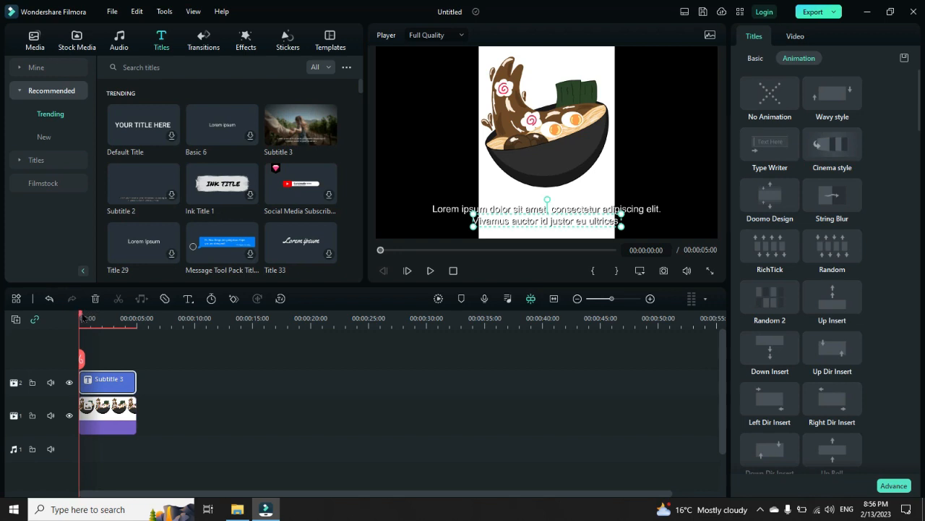
pyautogui.moveTo(80, 319); pyautogui.dragTo(100, 331)
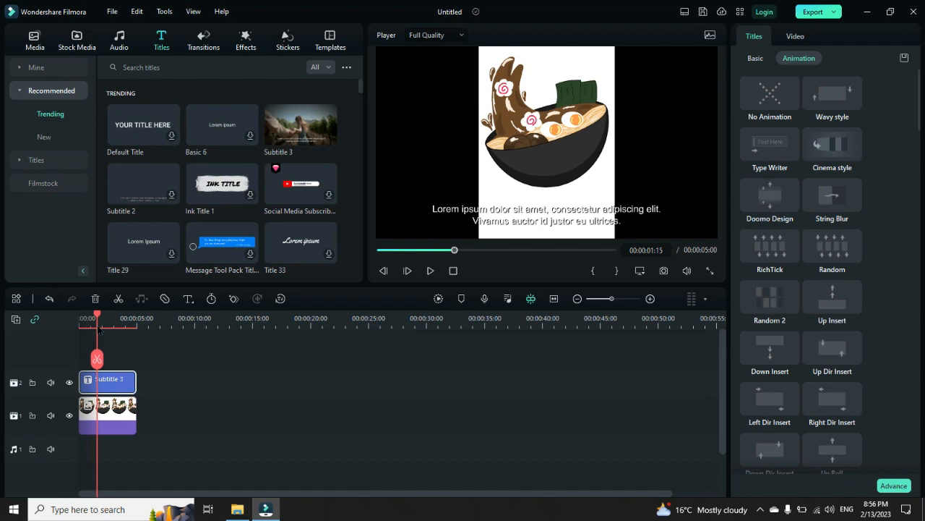
pyautogui.click(545, 221)
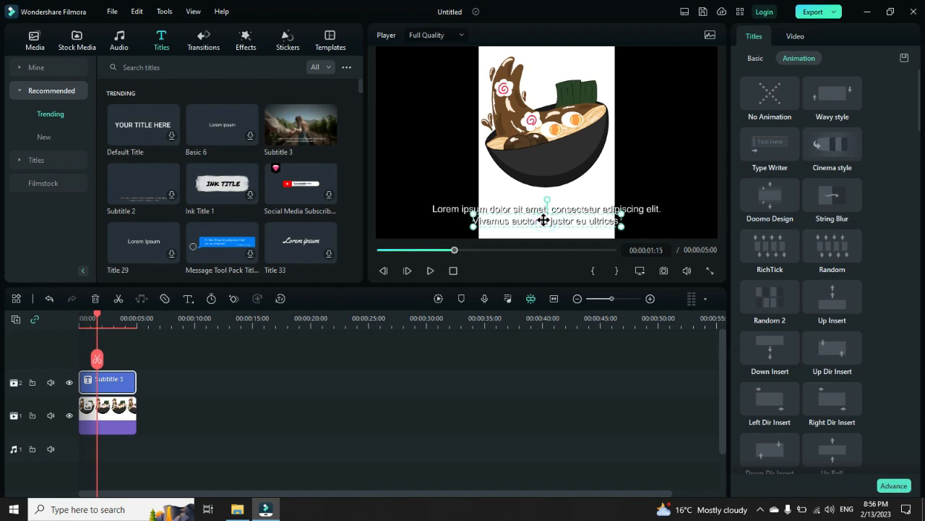
pyautogui.click(640, 209)
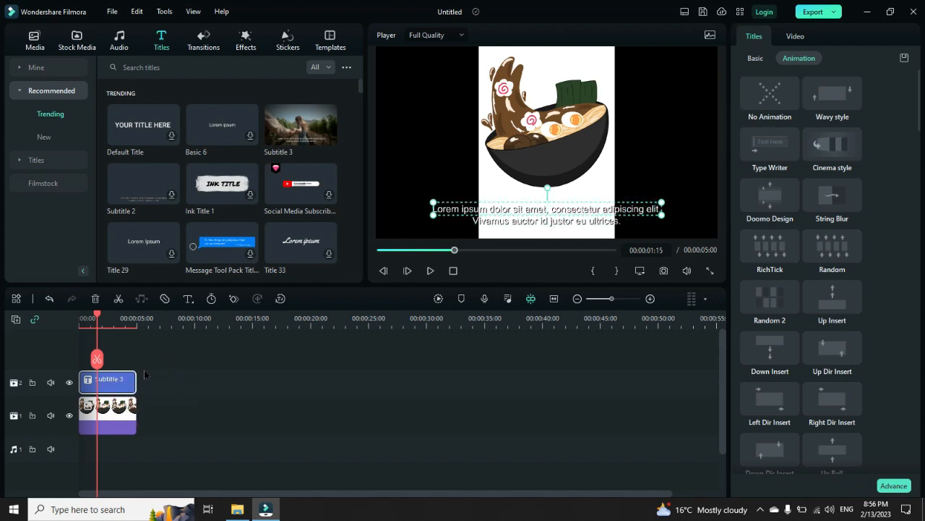
pyautogui.click(615, 221)
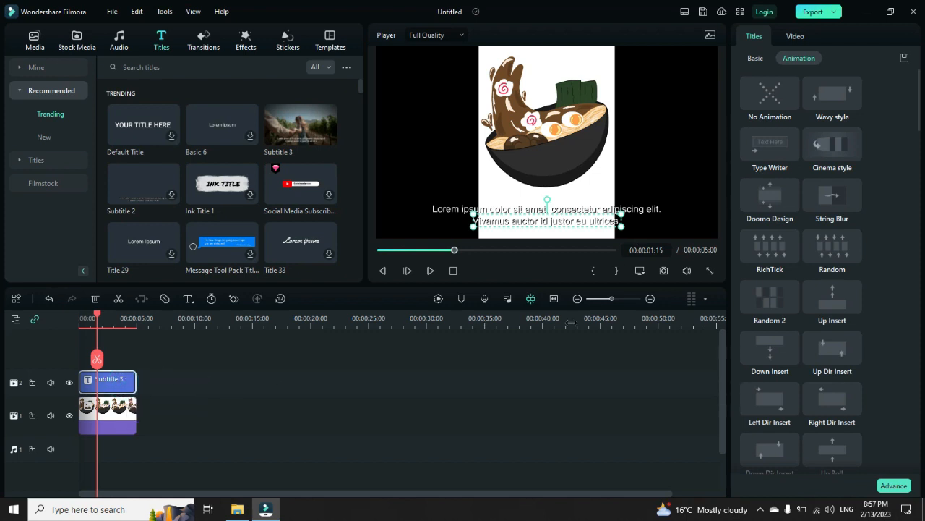
# Step: Select all the text of the title's first line in the preview and open it for editing in the basic title settings
pyautogui.click(644, 210)
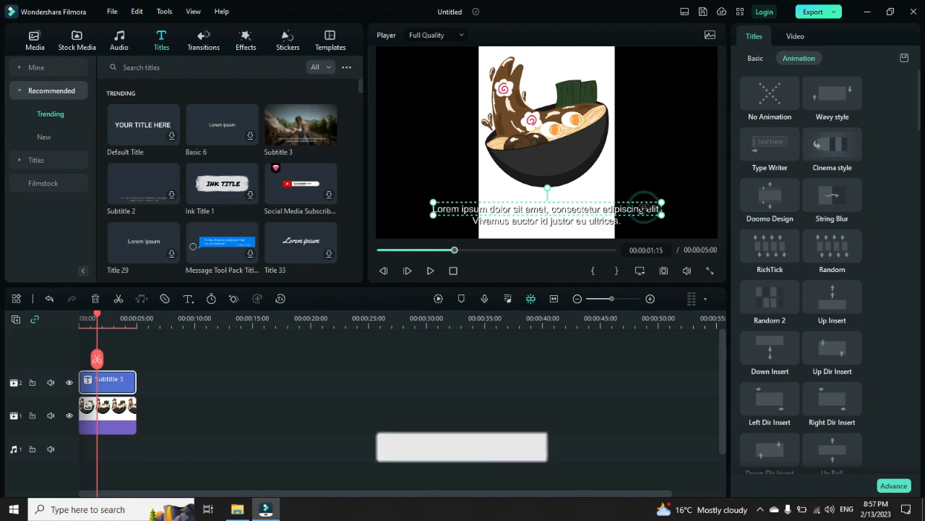
pyautogui.doubleClick(644, 209)
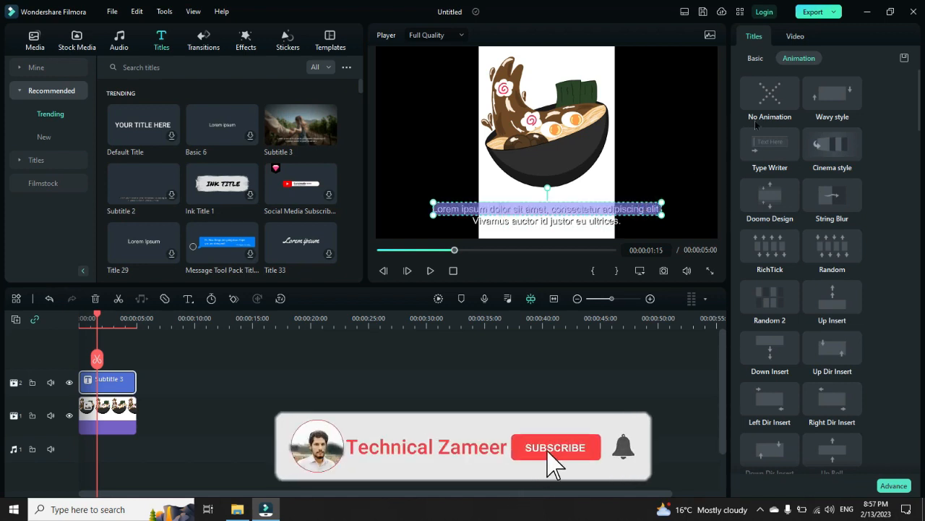
pyautogui.click(755, 58)
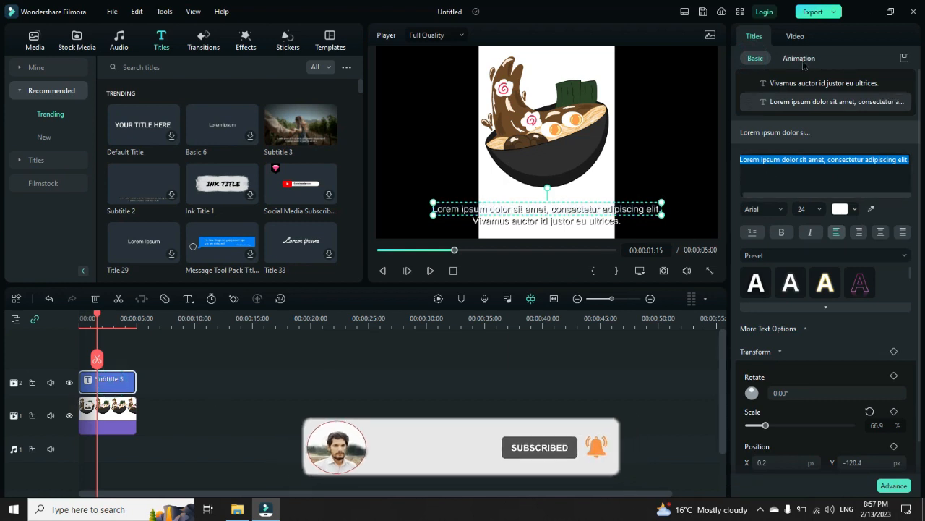
pyautogui.click(810, 163)
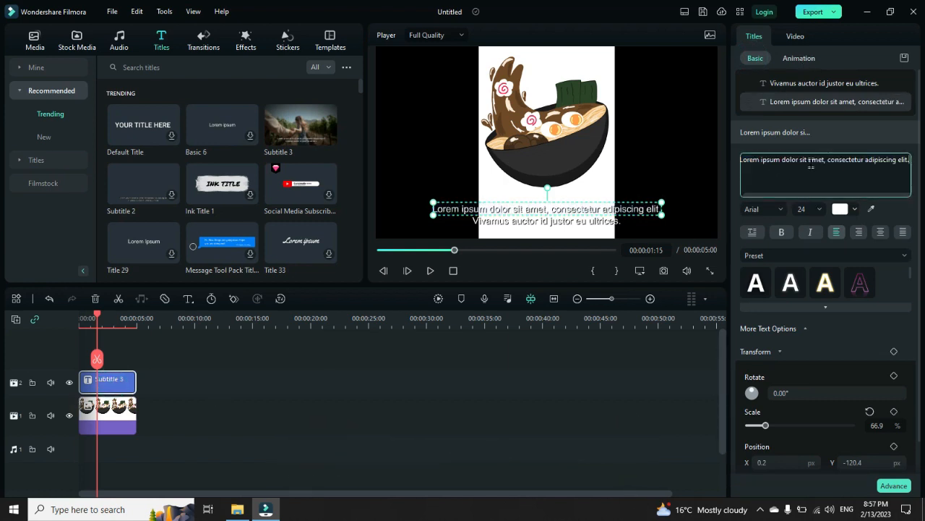
# Step: Shorten the title's second line to just "Vivamus" by deleting the rest of its text
pyautogui.click(612, 222)
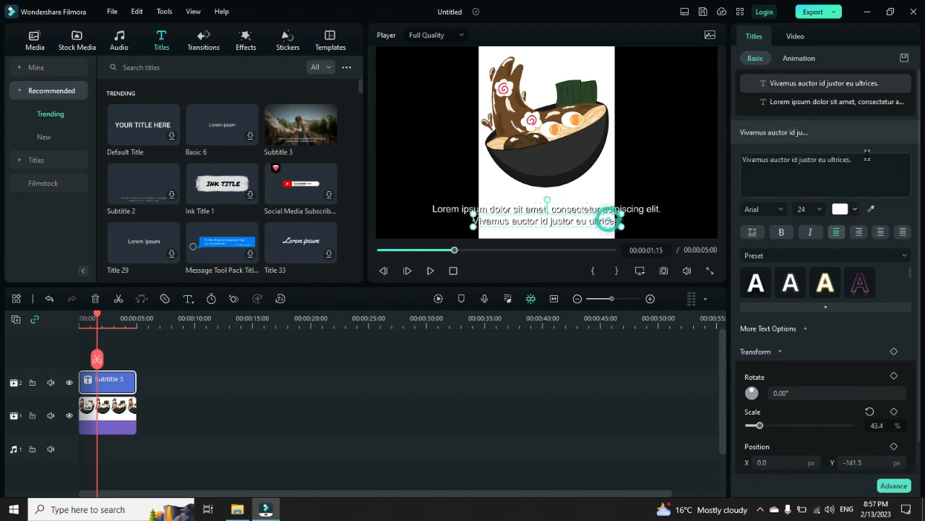
pyautogui.moveTo(868, 162); pyautogui.dragTo(770, 161)
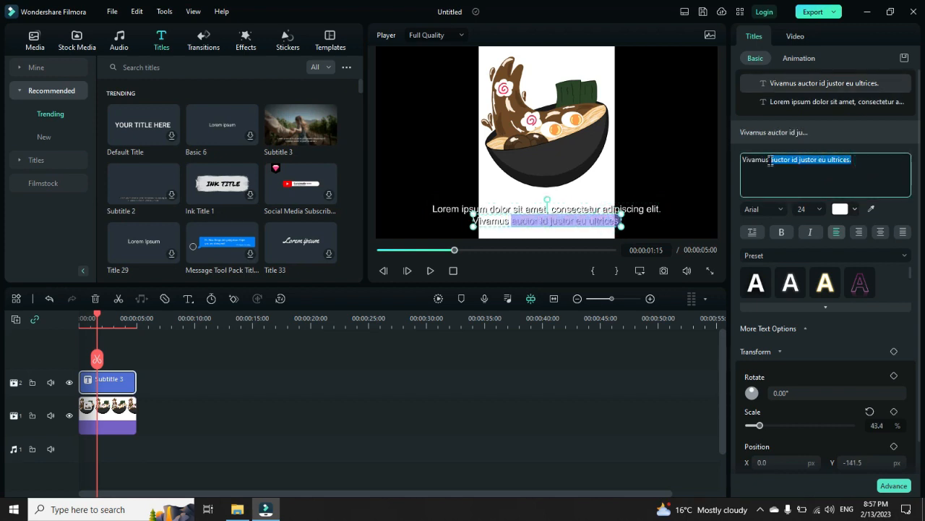
pyautogui.press('BackSpace')
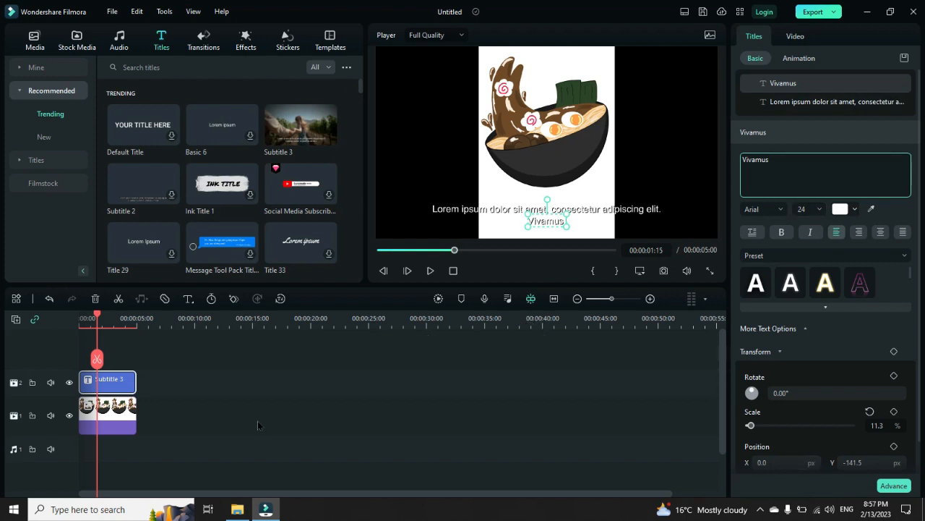
# Step: Preview the title at 00:00:03:06, move it to start right after the noodle bowl clip at 5 seconds, and show the frame at 00:00:05:15
pyautogui.scroll(-1, 159, 409)
pyautogui.scroll(1, 123, 376)
pyautogui.moveTo(100, 318)
pyautogui.mouseDown()
pyautogui.moveTo(126, 318)
pyautogui.moveTo(116, 318)
pyautogui.mouseUp()
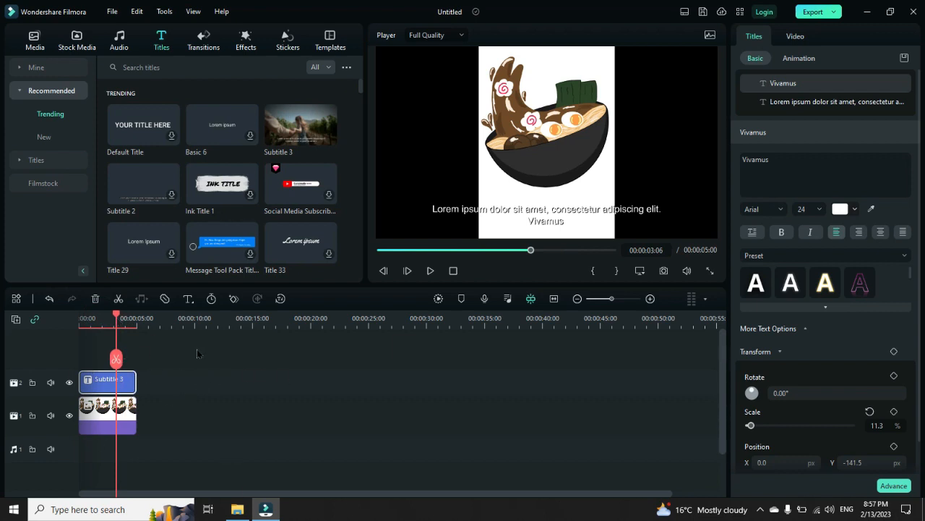
pyautogui.moveTo(119, 390); pyautogui.dragTo(197, 377)
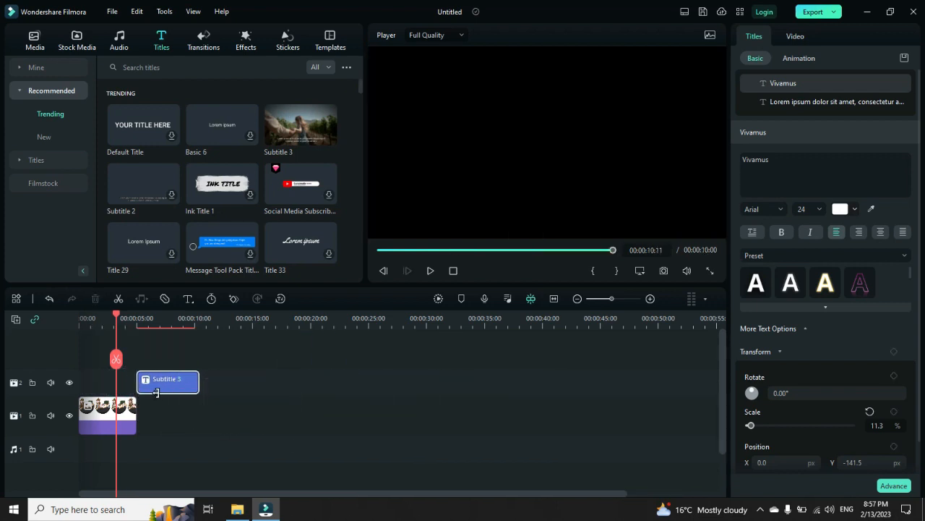
pyautogui.click(143, 319)
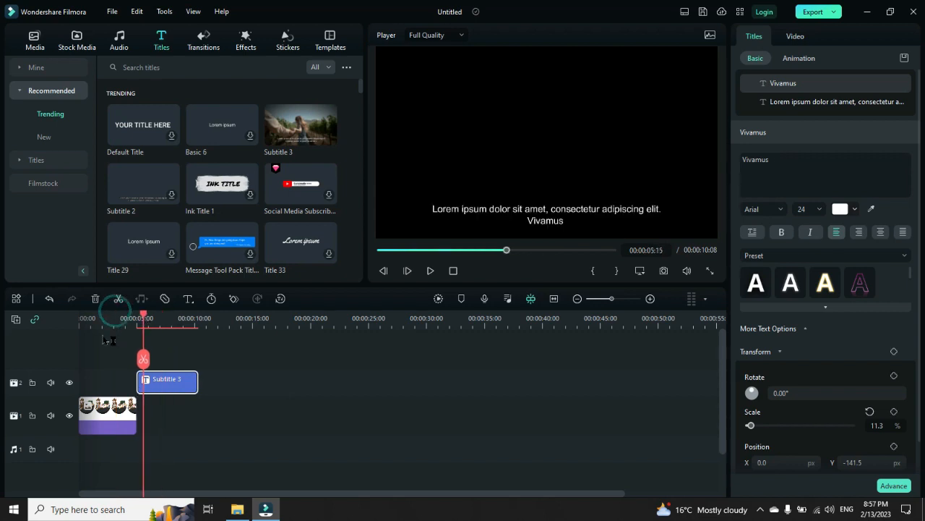